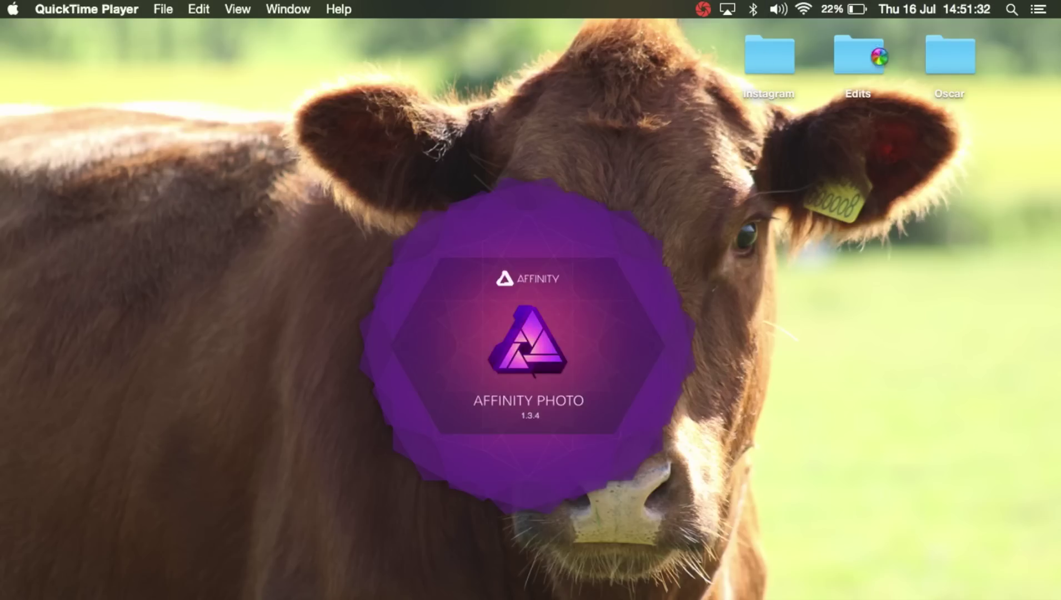
# Select the Edits folder on the desktop once Affinity Photo has launched.
pyautogui.click(857, 45)
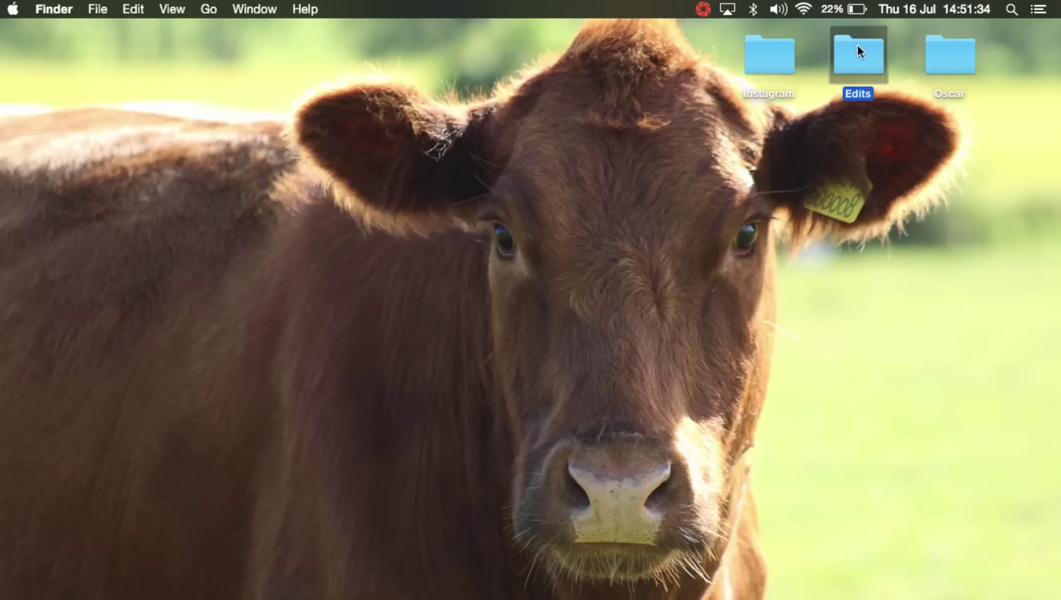
pyautogui.doubleClick(857, 49)
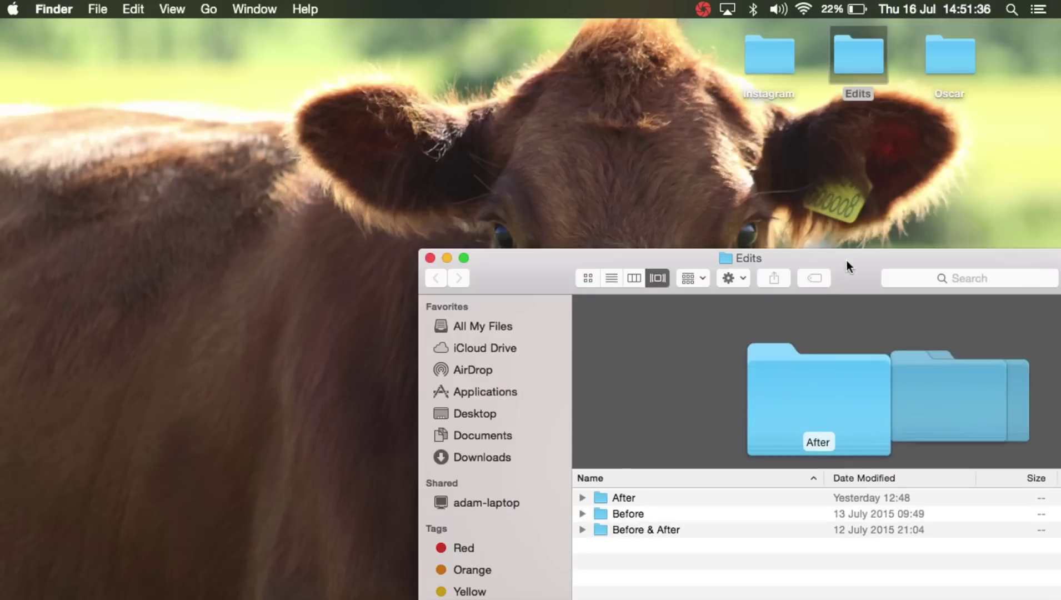
pyautogui.moveTo(852, 259)
pyautogui.mouseDown()
pyautogui.moveTo(567, 157)
pyautogui.moveTo(484, 140)
pyautogui.mouseUp()
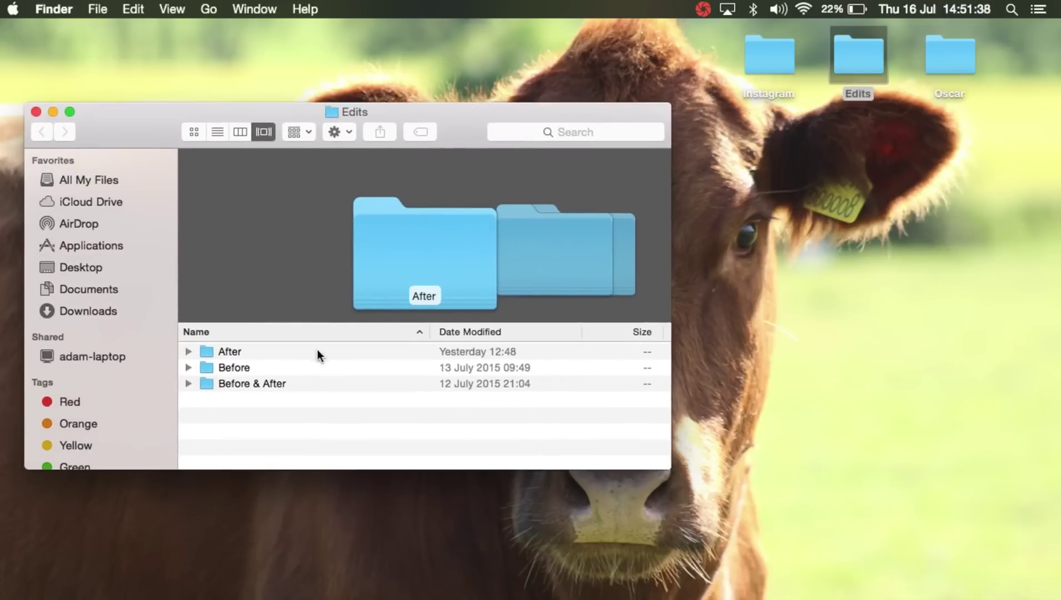
pyautogui.doubleClick(292, 386)
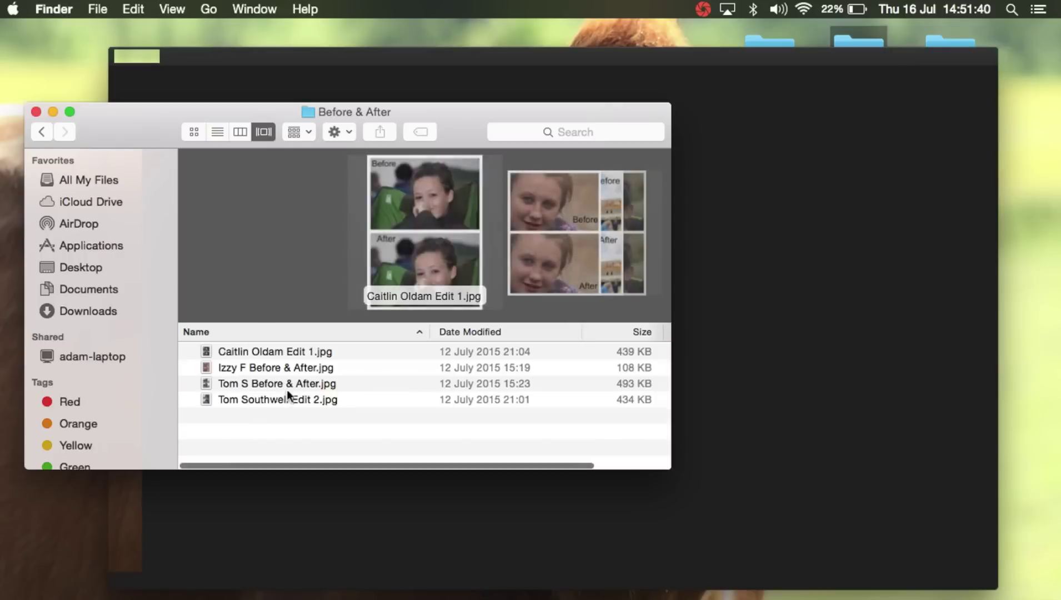
pyautogui.click(534, 244)
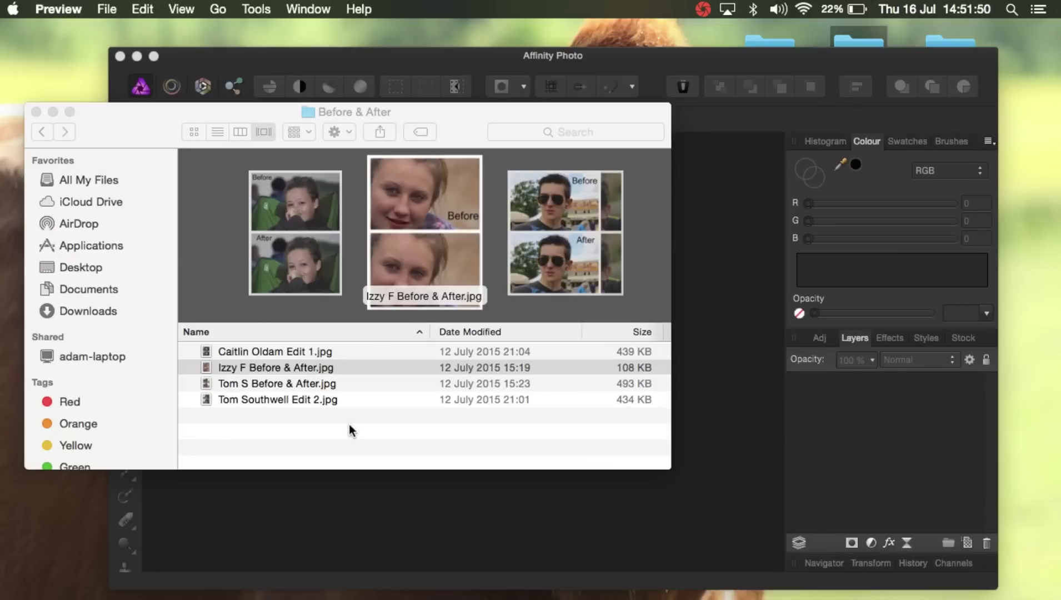
pyautogui.doubleClick(434, 244)
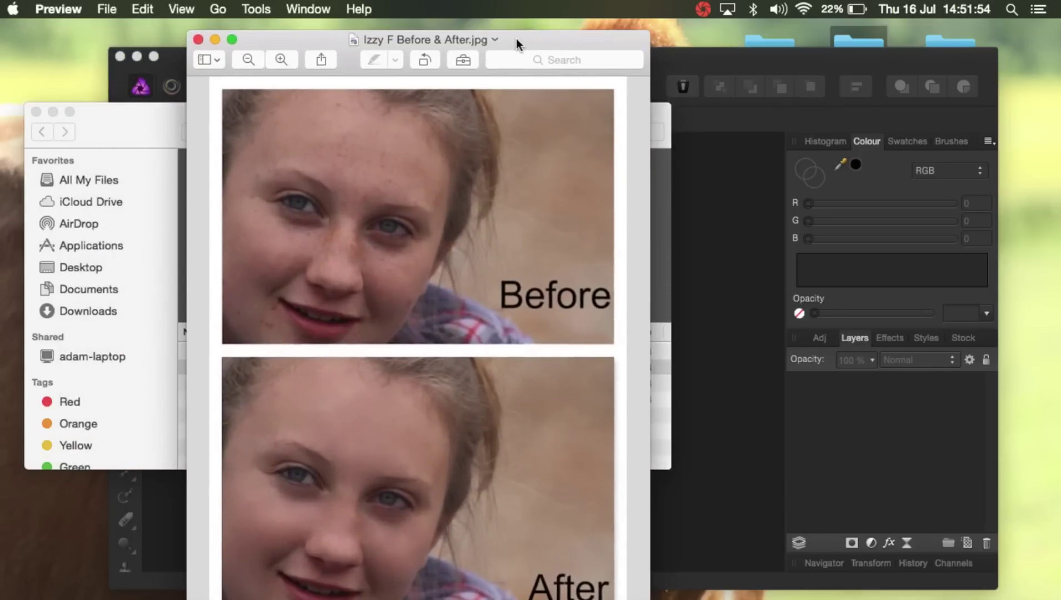
pyautogui.moveTo(302, 37); pyautogui.dragTo(549, 33)
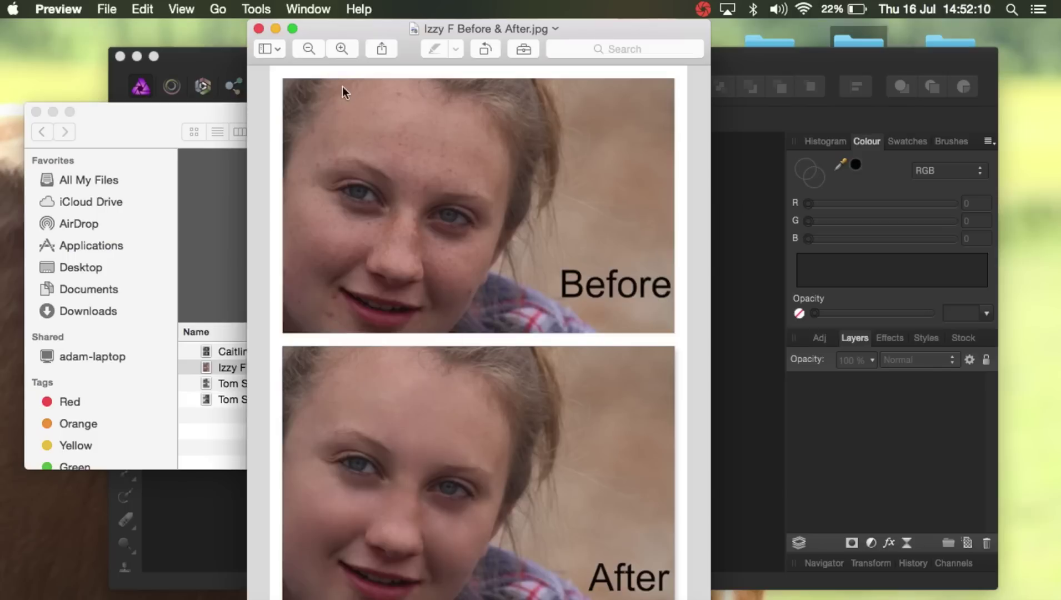
pyautogui.click(258, 29)
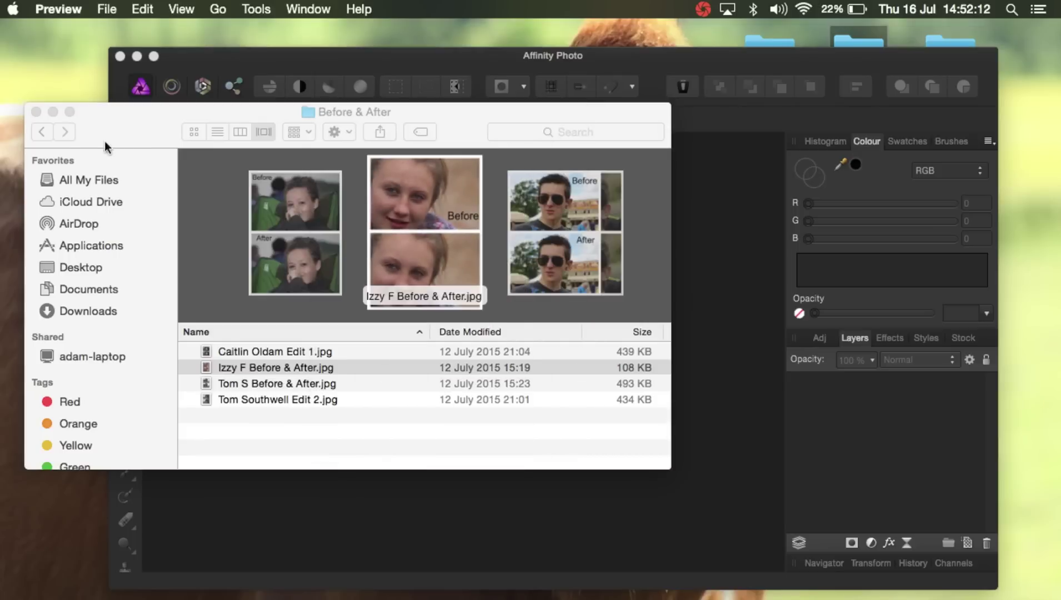
# Preview IMG_2251.jpg from Edits > Before, then drag it into Affinity Photo.
pyautogui.click(55, 135)
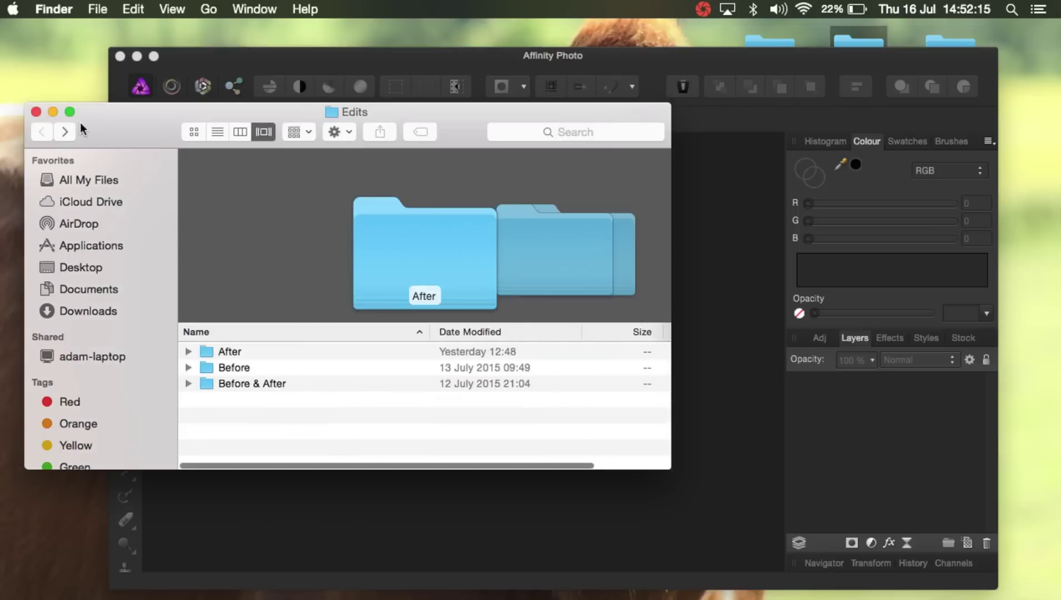
pyautogui.doubleClick(227, 367)
pyautogui.scroll(-7, 466, 269)
pyautogui.scroll(5, 466, 269)
pyautogui.scroll(-3, 467, 269)
pyautogui.scroll(1, 465, 258)
pyautogui.doubleClick(465, 256)
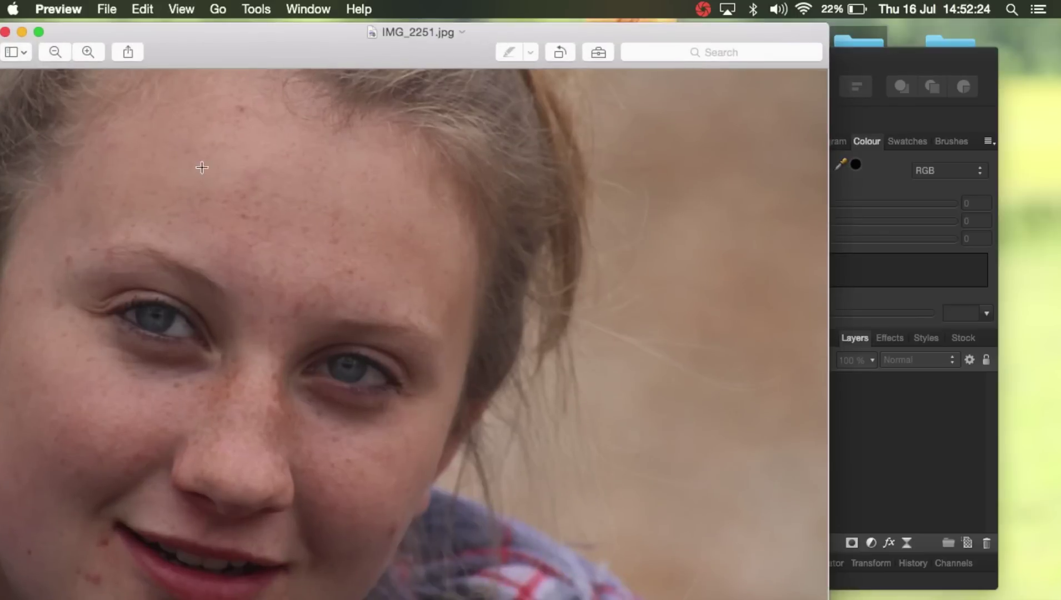
pyautogui.click(5, 31)
pyautogui.moveTo(443, 251); pyautogui.dragTo(723, 278)
pyautogui.click(35, 111)
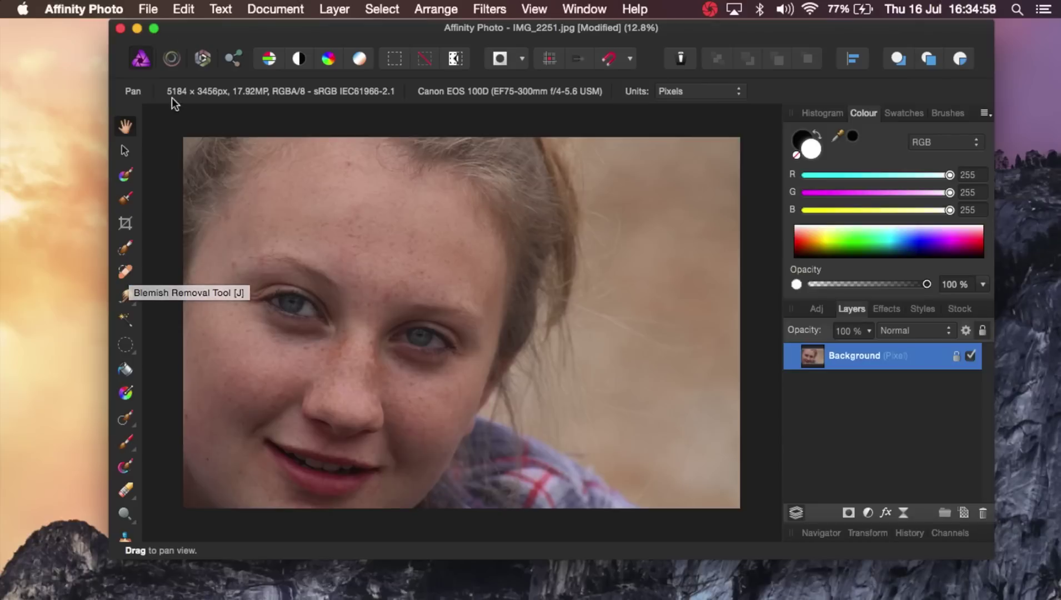
# Select the Blemish Removal tool and bring up its brush Width setting.
pyautogui.click(126, 272)
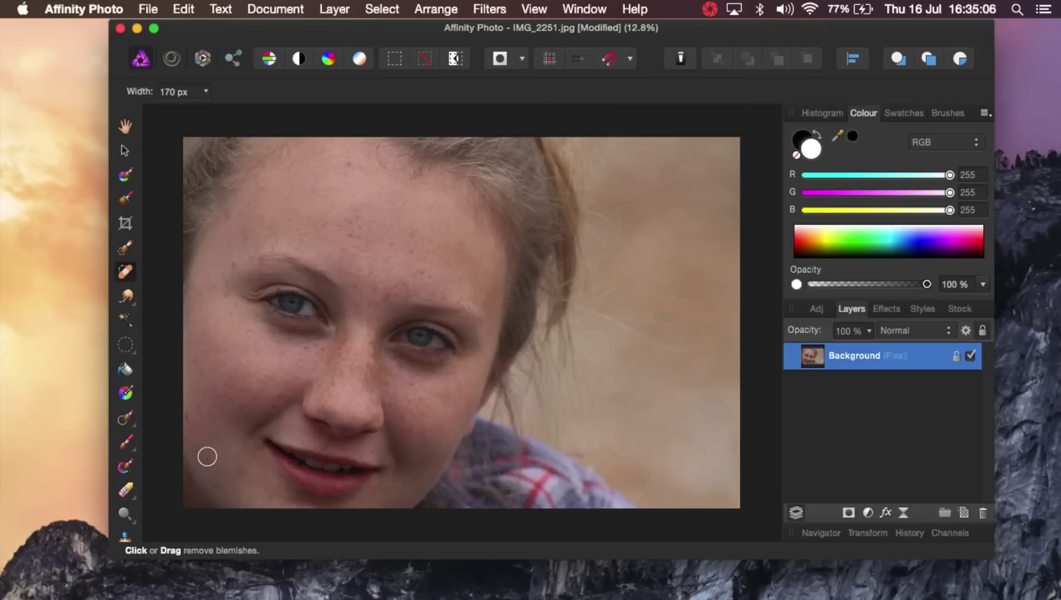
pyautogui.click(205, 92)
# Set the blemish brush Width to about 200 px and heal the forehead's red spot.
pyautogui.moveTo(205, 114); pyautogui.dragTo(261, 131)
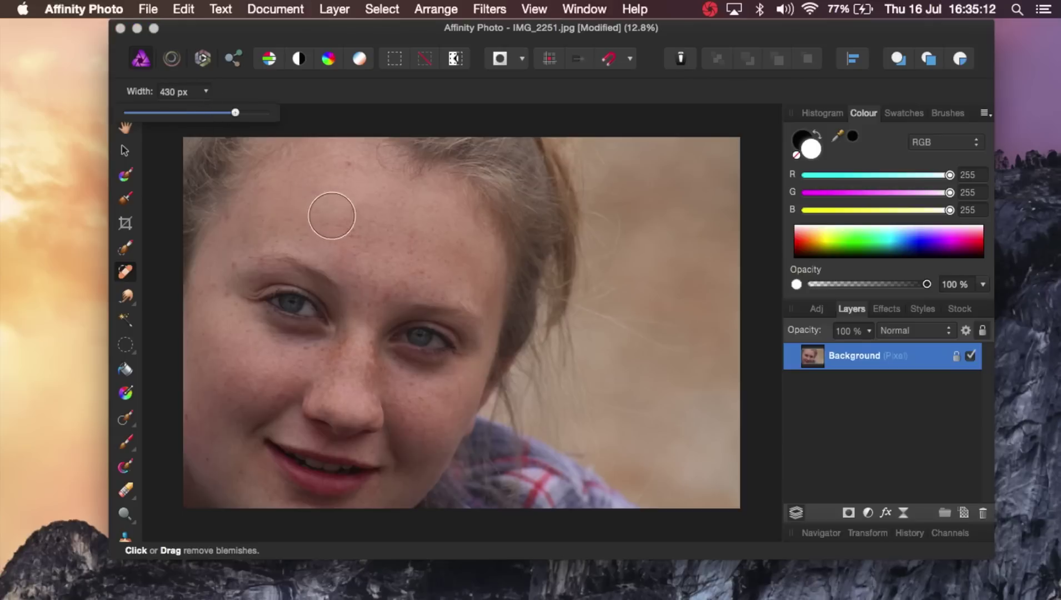
pyautogui.moveTo(197, 119); pyautogui.dragTo(168, 118)
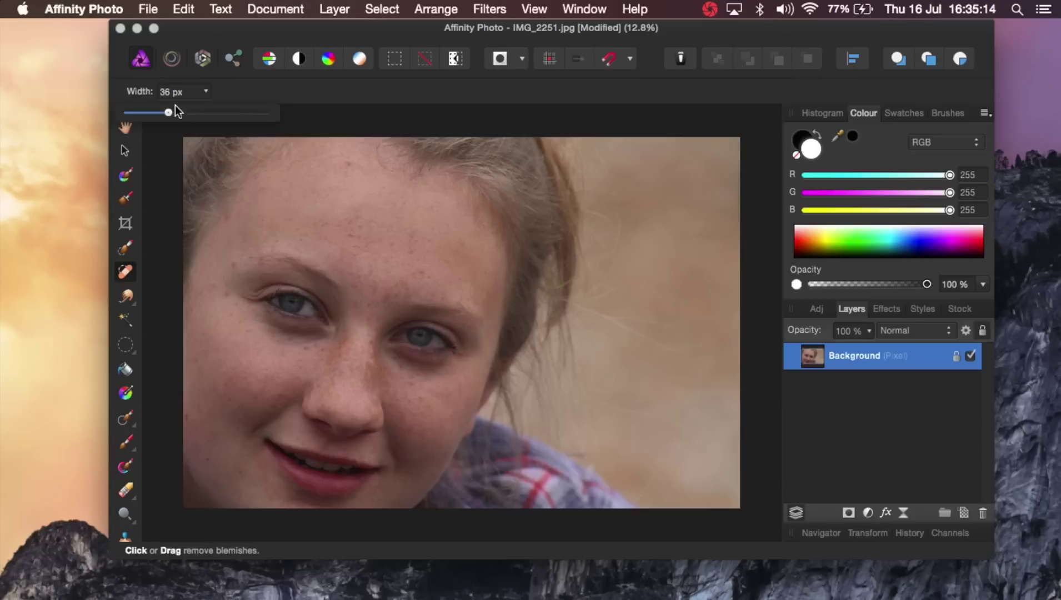
pyautogui.click(205, 113)
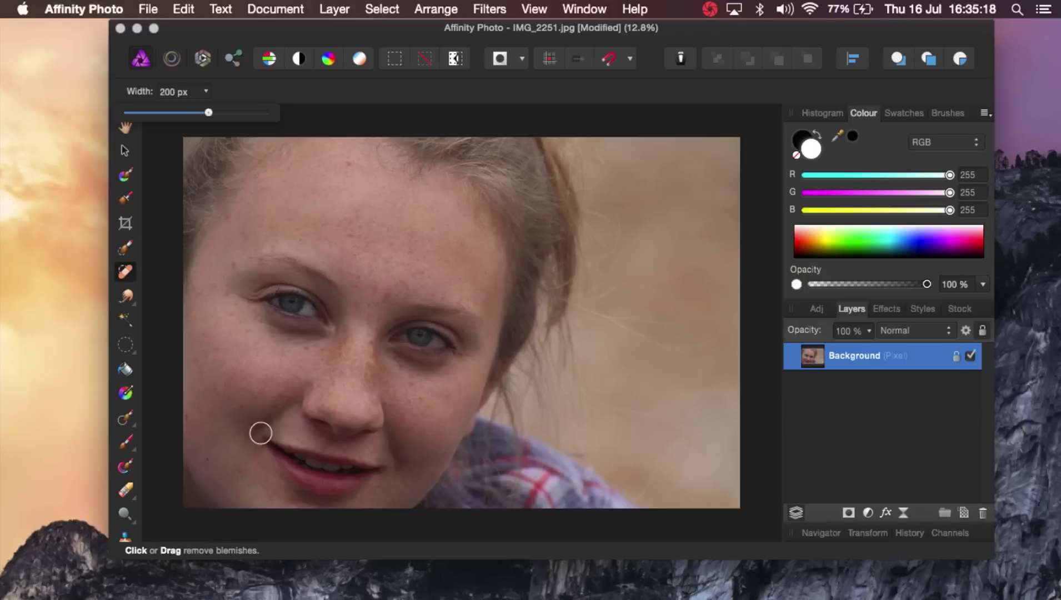
pyautogui.click(348, 166)
pyautogui.click(349, 166)
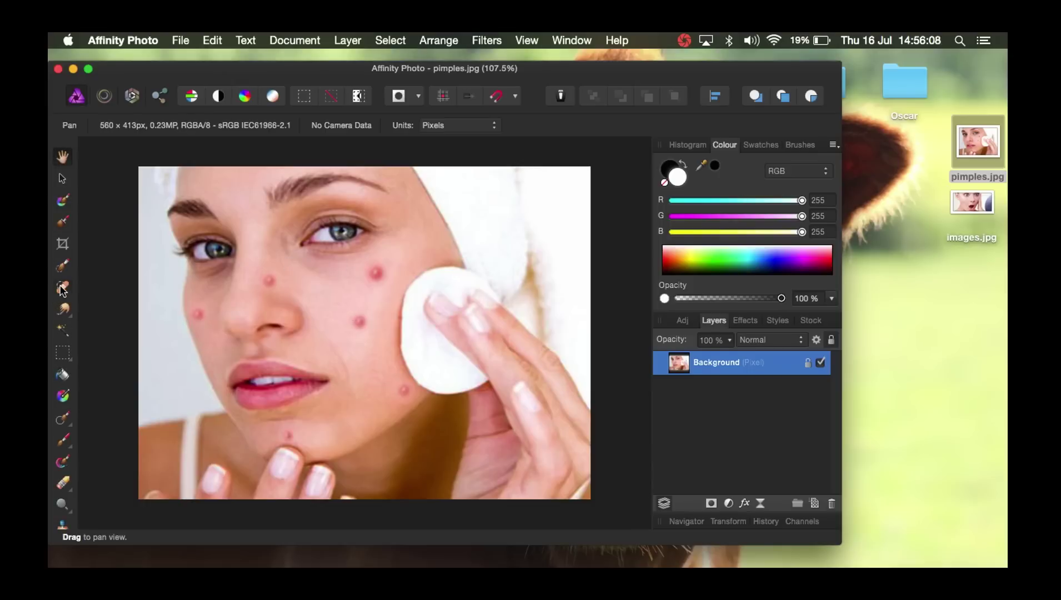
pyautogui.click(62, 289)
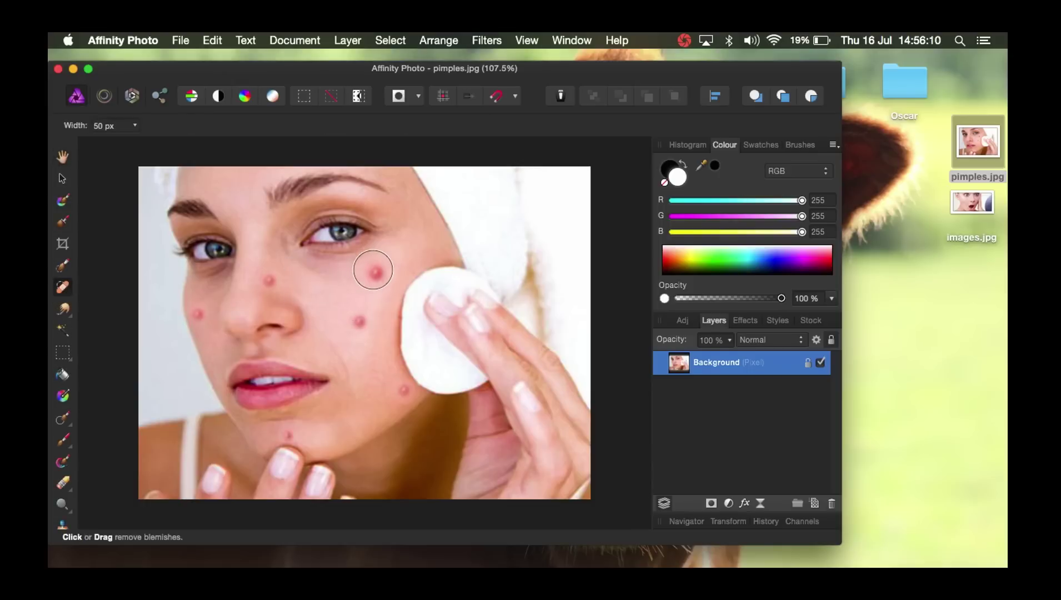
# Undo the blemish fixes on the cheeks, beside the nose and near the cotton pad.
pyautogui.click(373, 271)
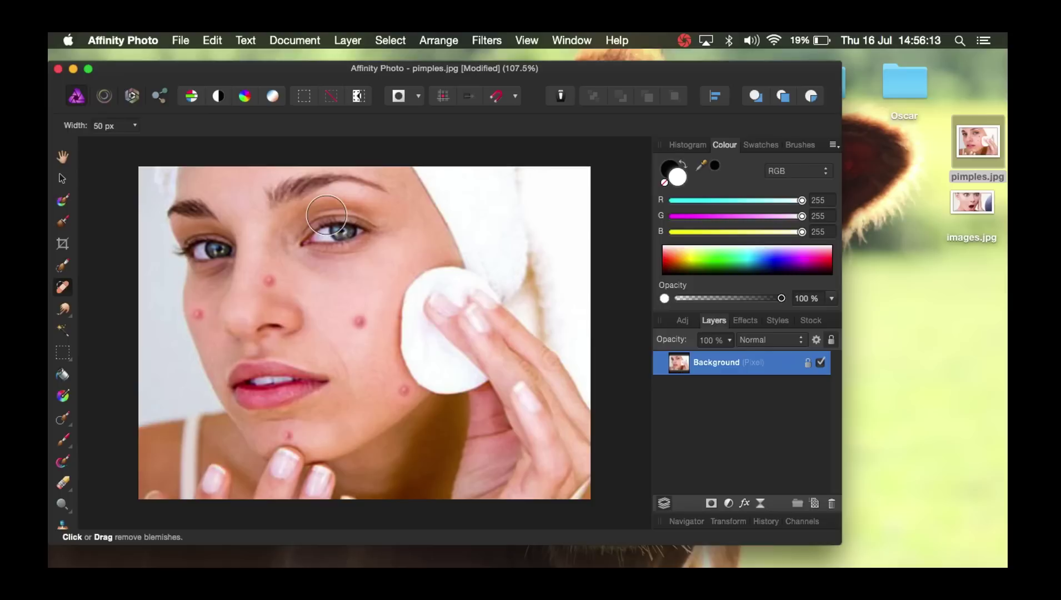
pyautogui.press('super+z')
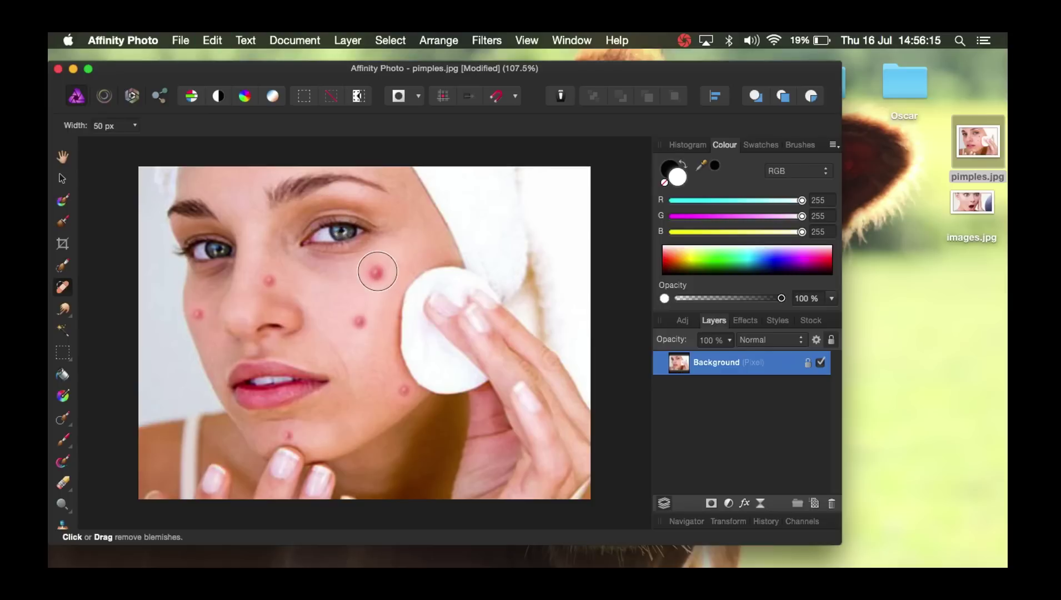
pyautogui.press('super+z')
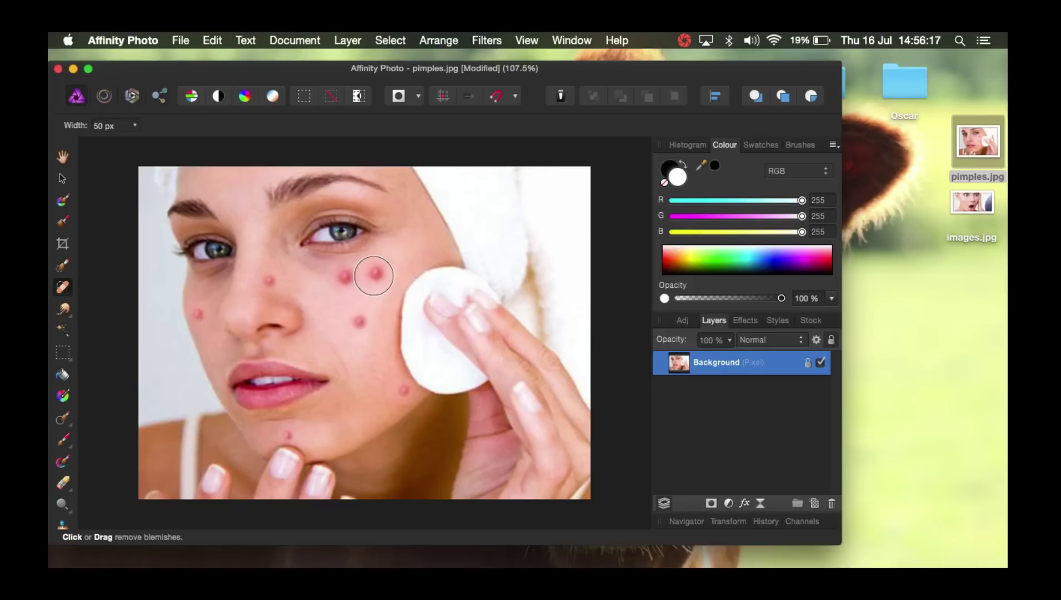
pyautogui.press('super+z')
pyautogui.press('super+z')
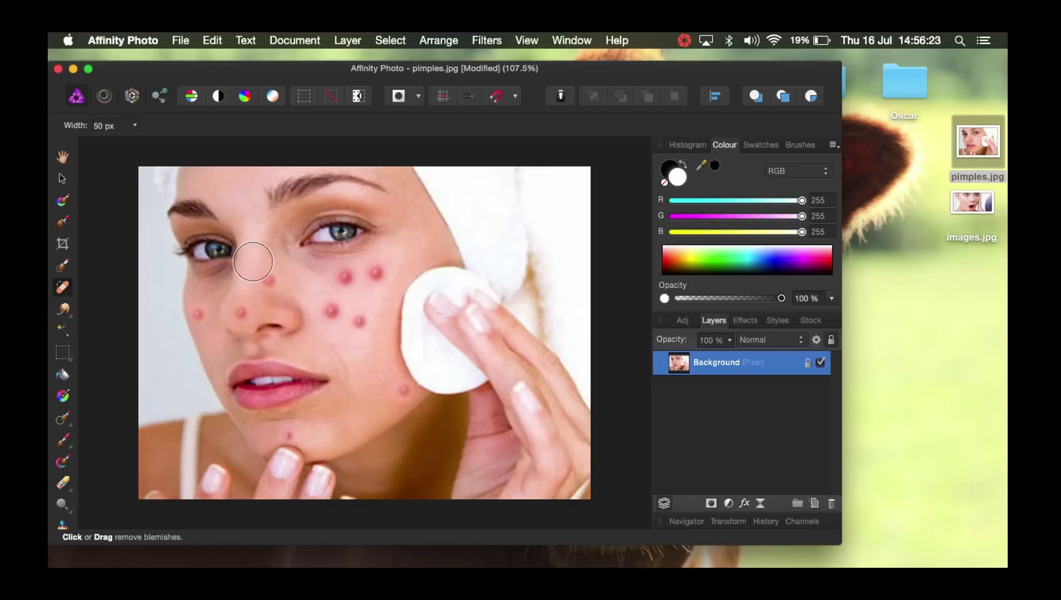
pyautogui.press('super+z')
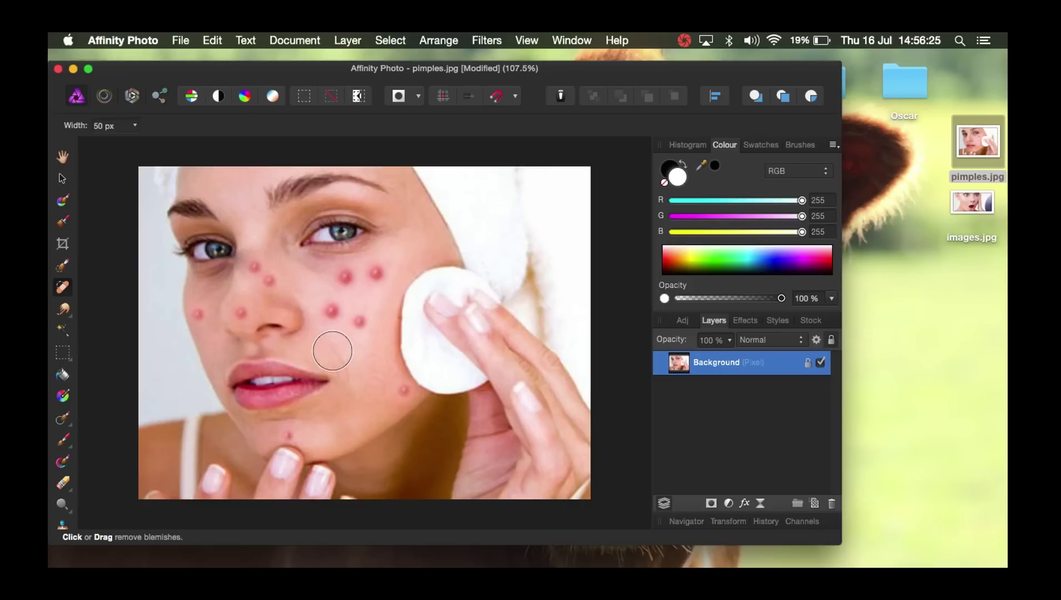
pyautogui.press('super+z')
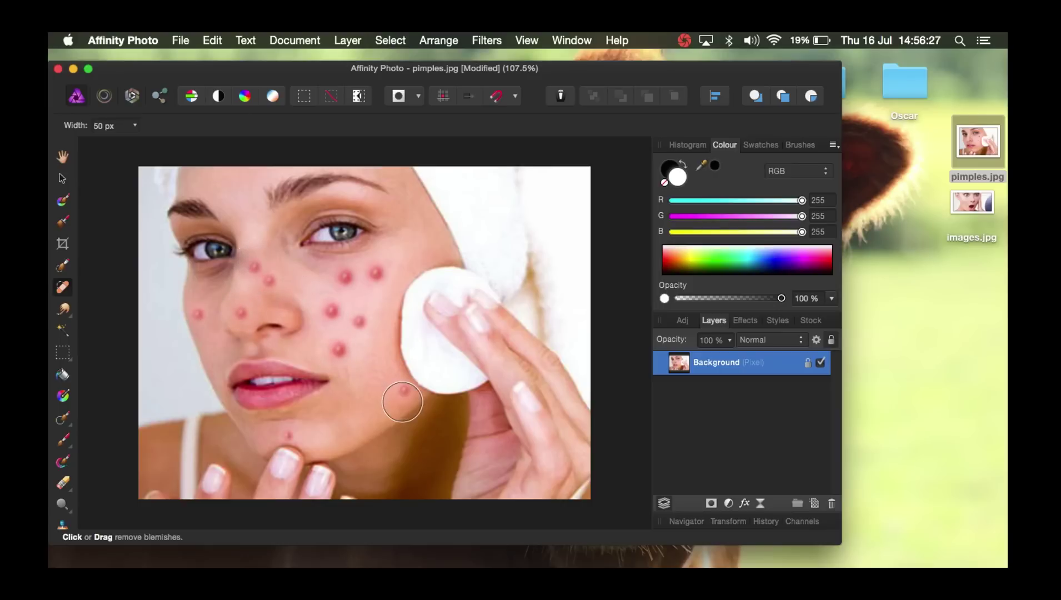
pyautogui.press('super+z')
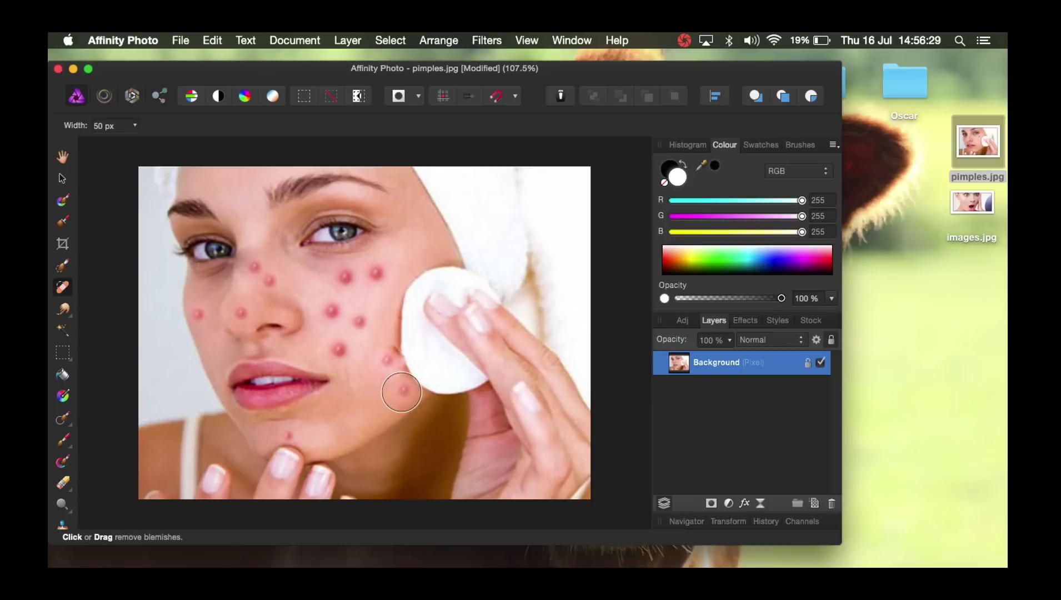
# Test heals near the cotton pad and hand, undoing the ones that smeared.
pyautogui.click(411, 375)
pyautogui.press('super+z')
pyautogui.click(378, 365)
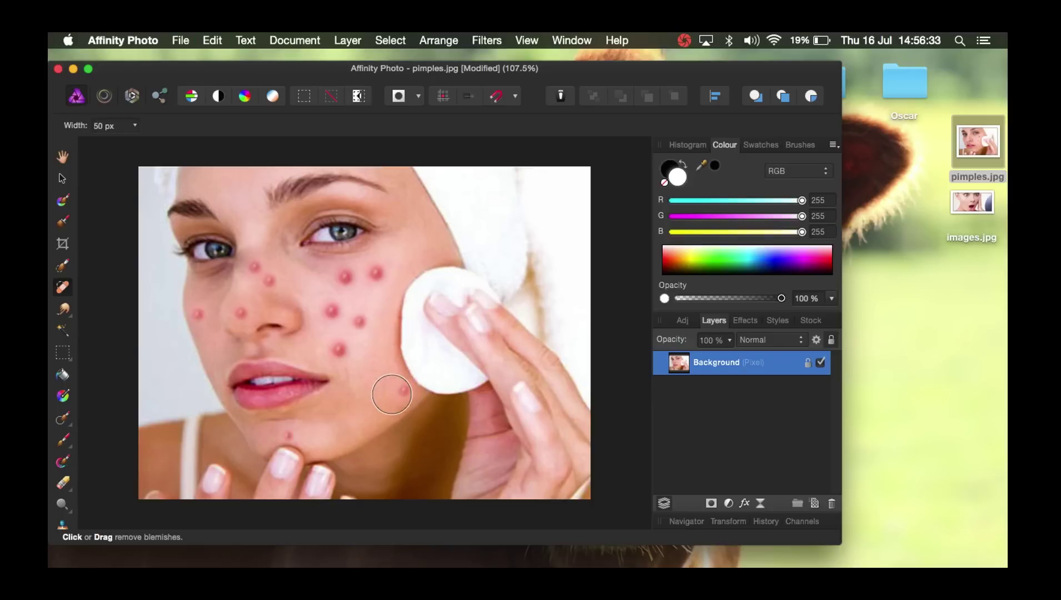
pyautogui.click(403, 388)
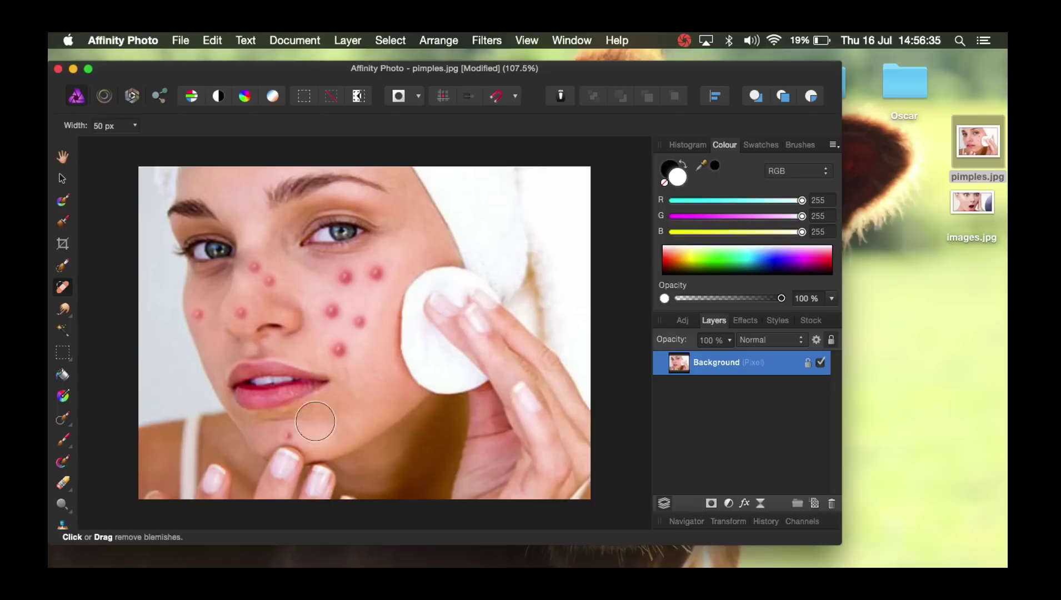
pyautogui.click(309, 426)
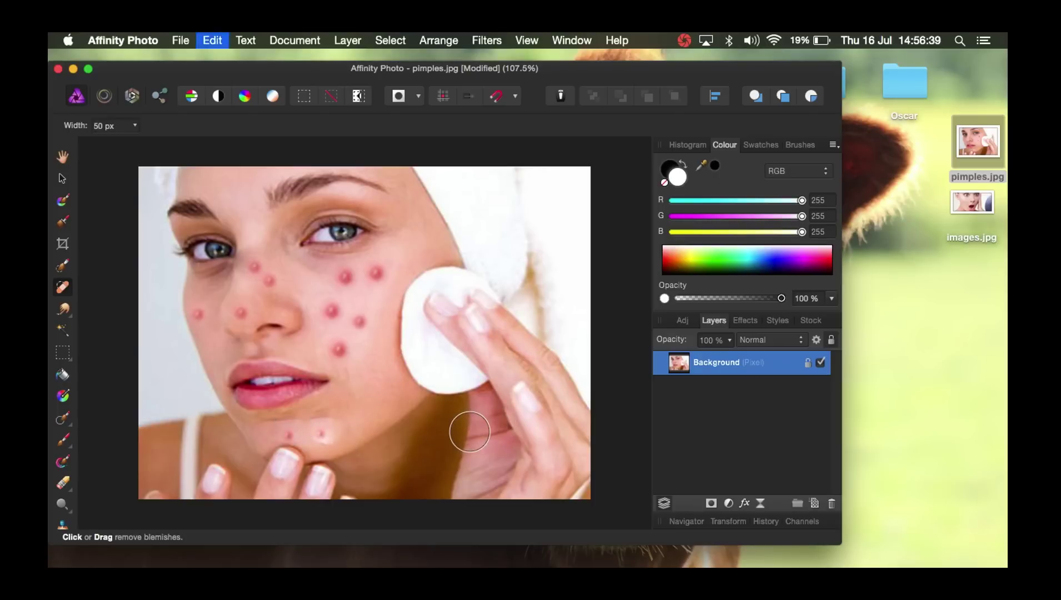
pyautogui.press('super+z')
pyautogui.press('super+z')
pyautogui.press('super+z')
pyautogui.press('super+z')
pyautogui.press('super+z')
pyautogui.press('super+z')
pyautogui.press('super+z')
# Heal two cheek spots and shrink the healing brush to 35 px.
pyautogui.click(357, 320)
pyautogui.click(375, 272)
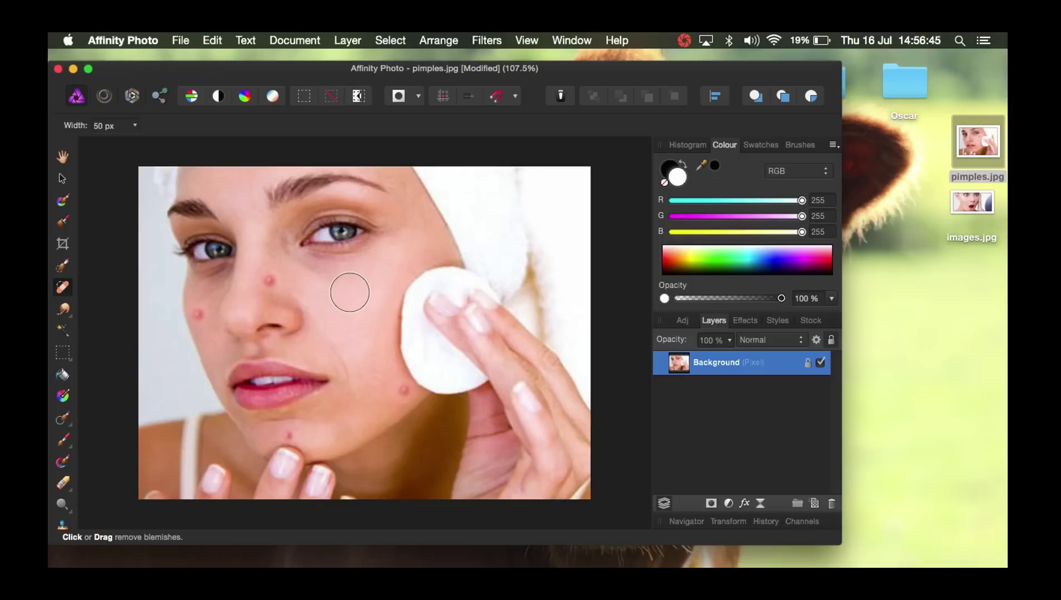
pyautogui.click(137, 125)
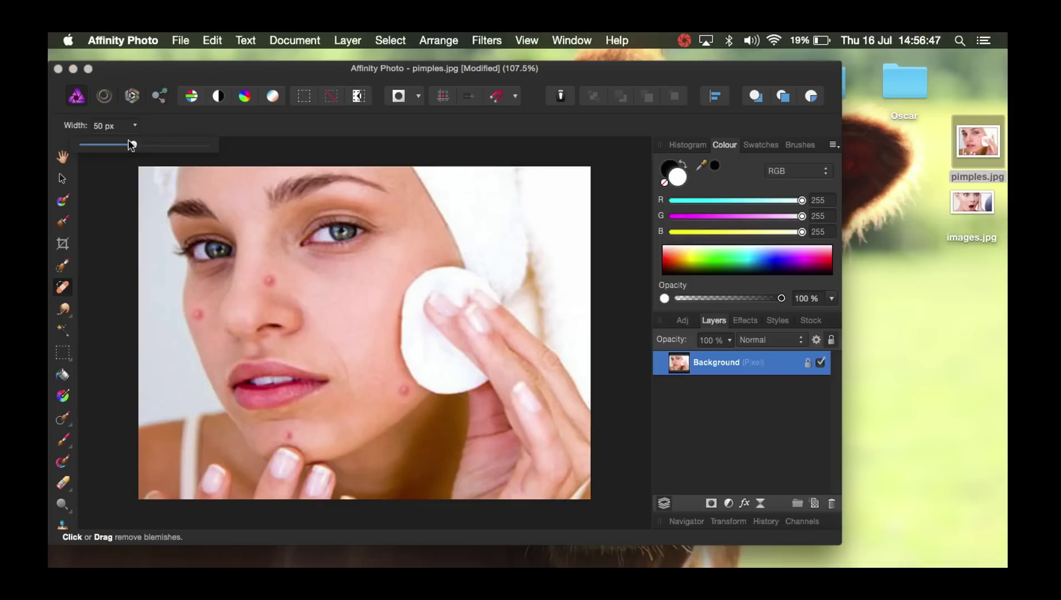
pyautogui.click(266, 279)
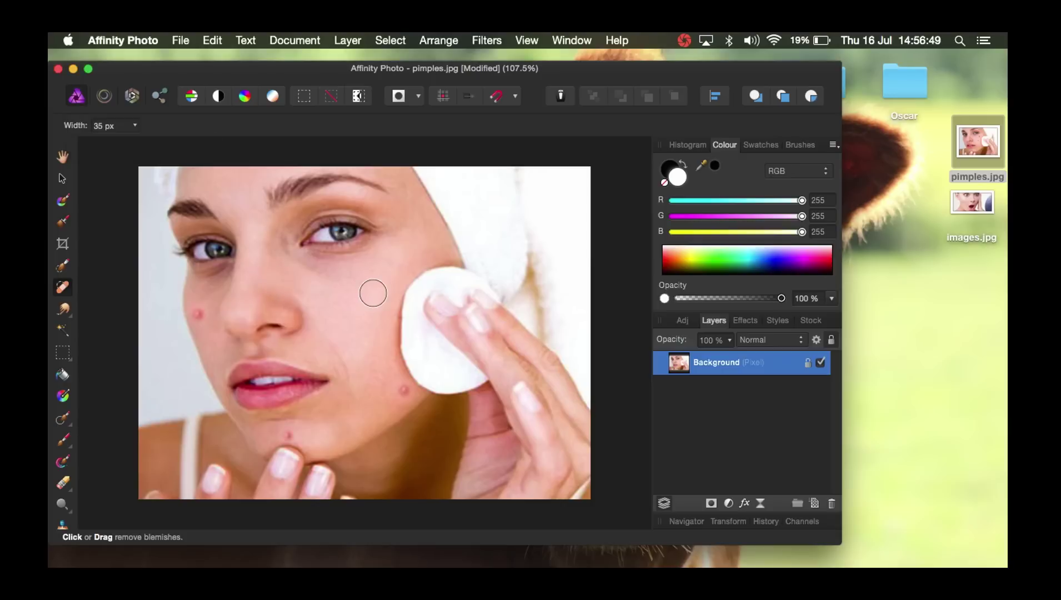
# Clear the spots beside the nose, on the chin and cheek, then shift the window left.
pyautogui.click(198, 313)
pyautogui.click(287, 431)
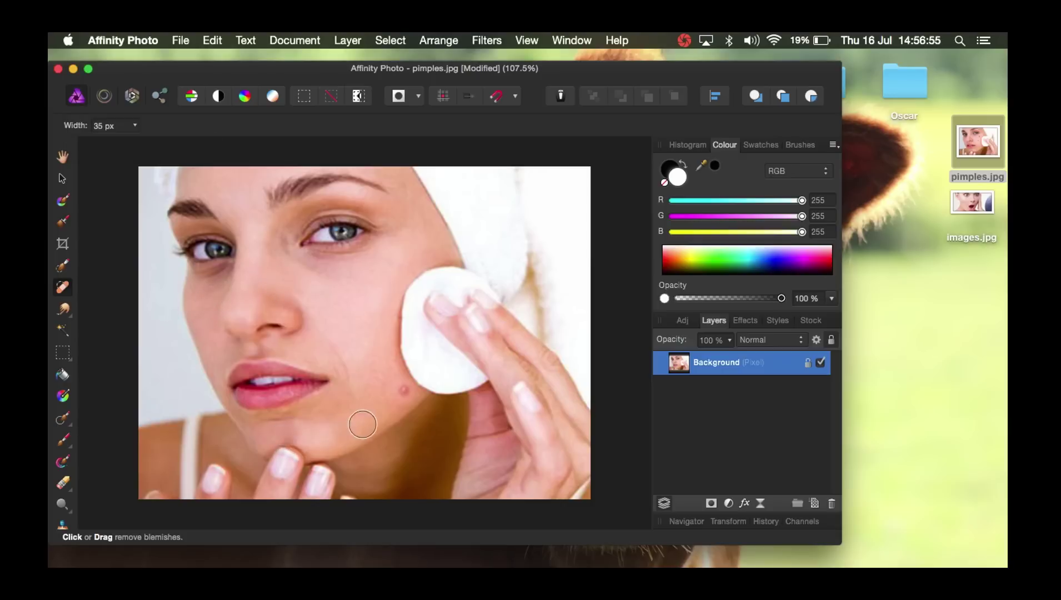
pyautogui.click(404, 391)
pyautogui.moveTo(453, 75)
pyautogui.mouseDown()
pyautogui.moveTo(382, 75)
pyautogui.moveTo(360, 87)
pyautogui.mouseUp()
# Open the original pimples.jpg in Preview beside the Affinity Photo window.
pyautogui.doubleClick(983, 132)
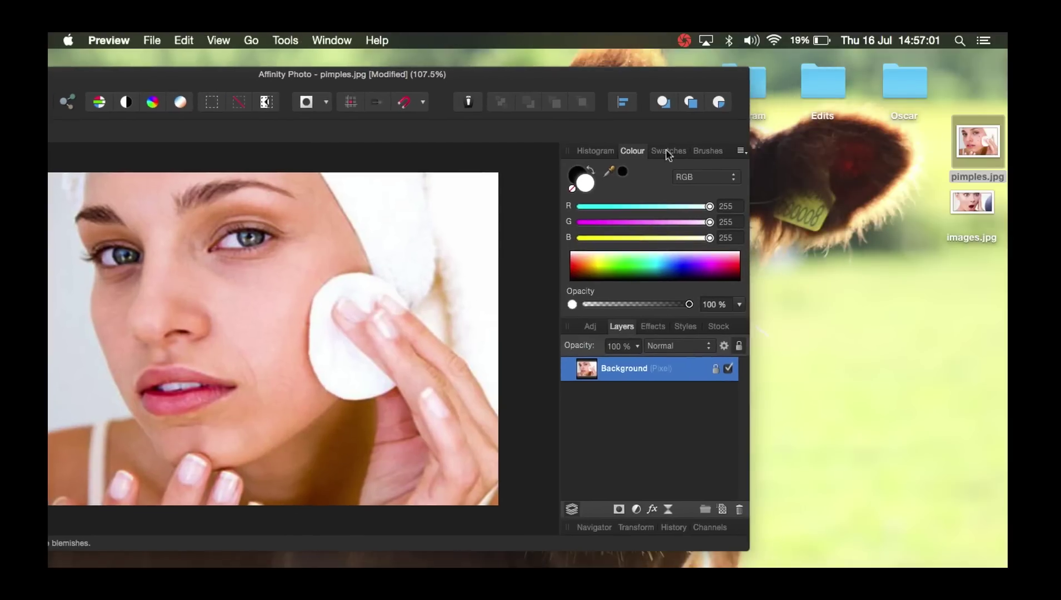
pyautogui.moveTo(375, 55)
pyautogui.mouseDown()
pyautogui.moveTo(565, 66)
pyautogui.moveTo(723, 113)
pyautogui.moveTo(759, 136)
pyautogui.mouseUp()
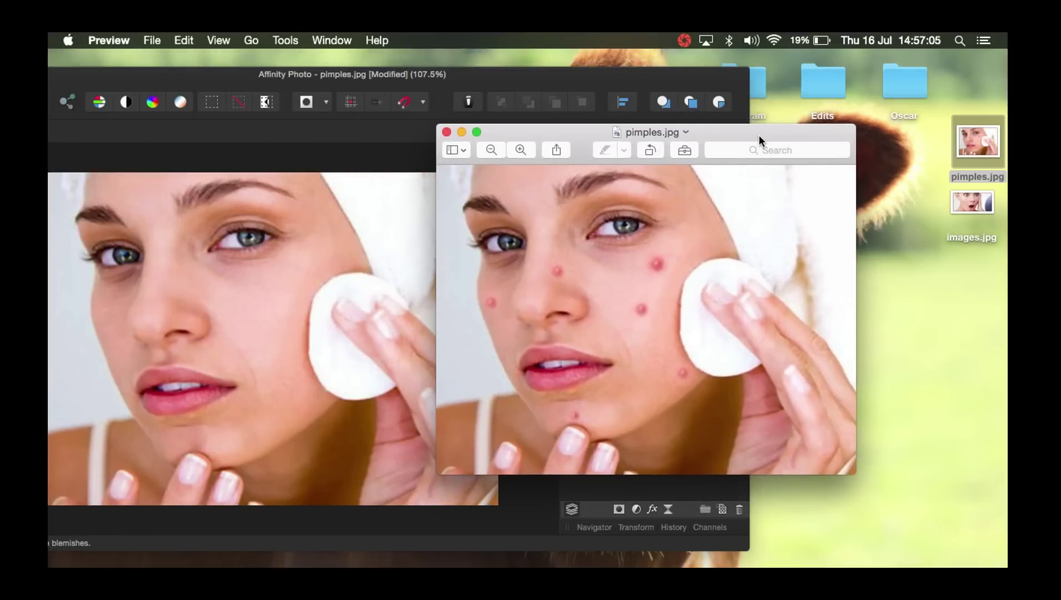